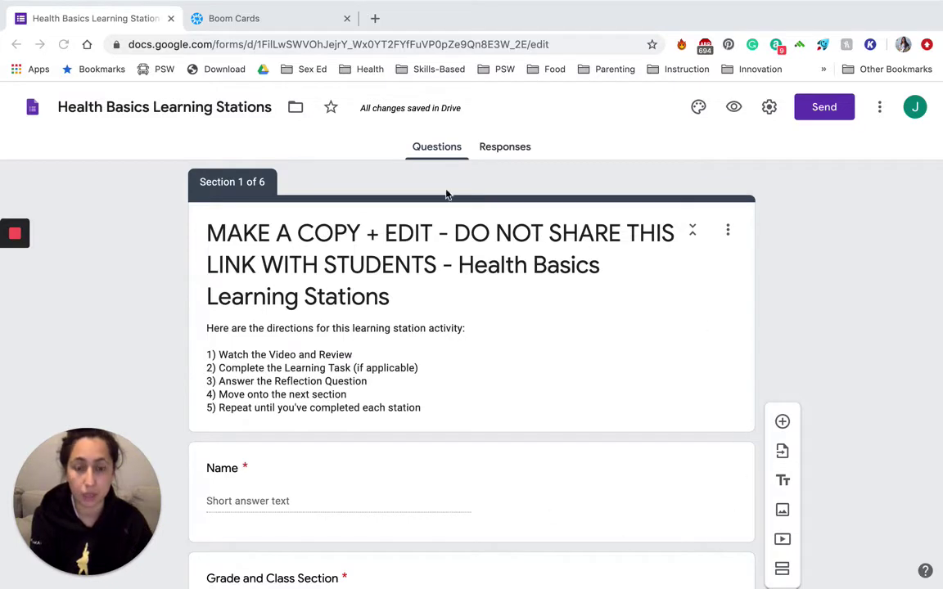
Step: Look through the form from its directions to the Task 2 game link in Station #1: Dimensions of Health
{"action": "scroll", "coordinate": [499, 317], "scroll_direction": "down", "scroll_amount": 1}
{"action": "scroll", "coordinate": [499, 316], "scroll_direction": "up", "scroll_amount": 1}
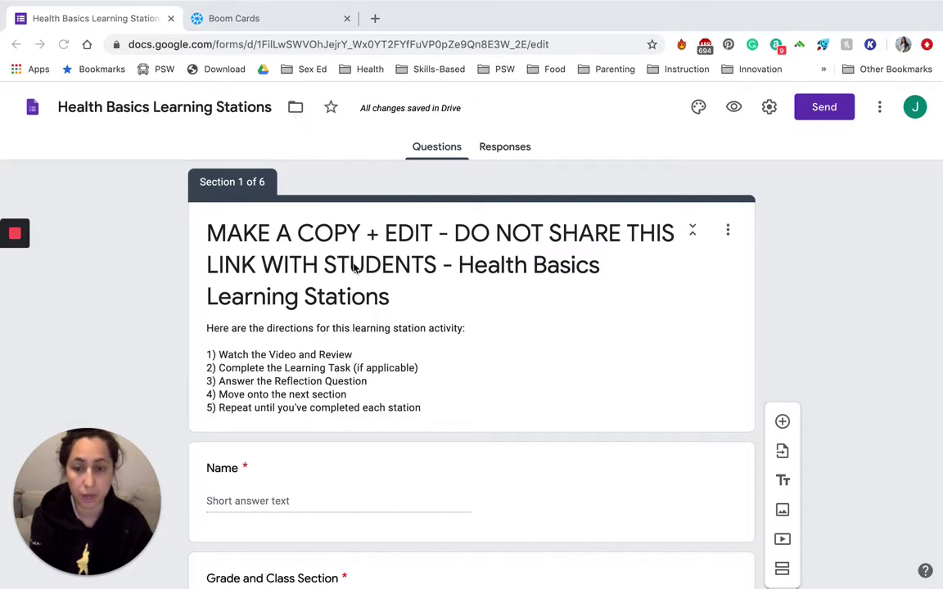
{"action": "scroll", "coordinate": [354, 270], "scroll_direction": "down", "scroll_amount": 5}
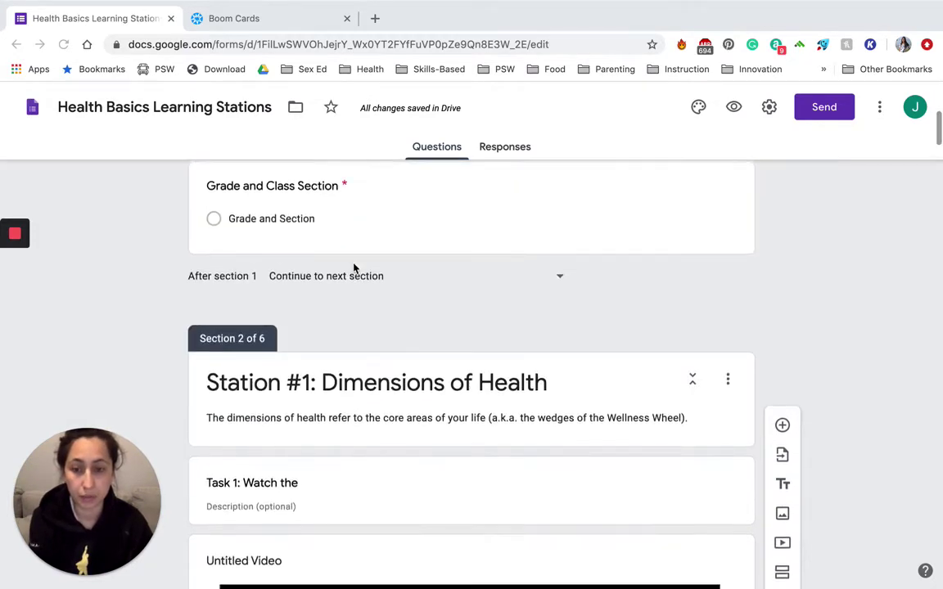
{"action": "scroll", "coordinate": [354, 268], "scroll_direction": "down", "scroll_amount": 10}
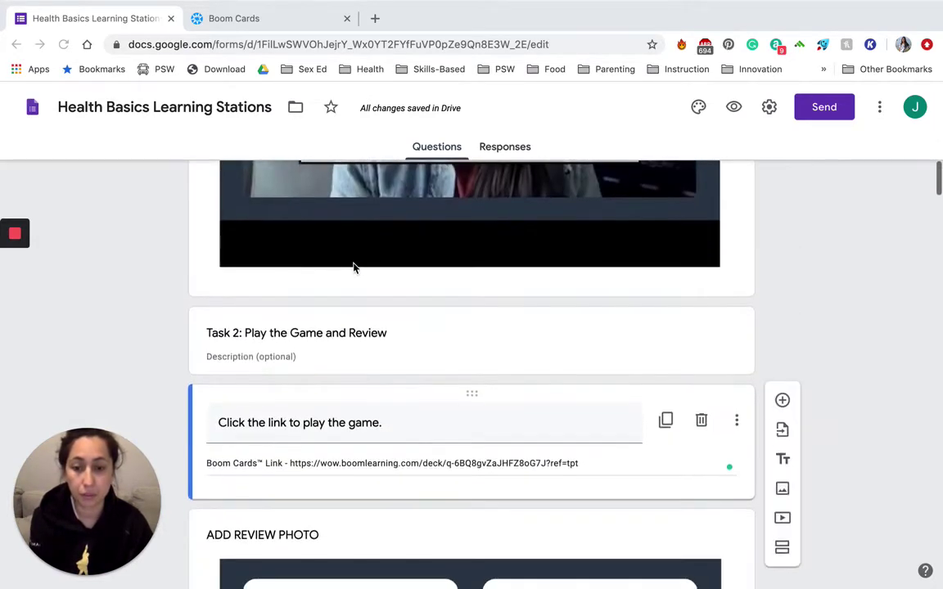
{"action": "scroll", "coordinate": [345, 326], "scroll_direction": "up", "scroll_amount": 10}
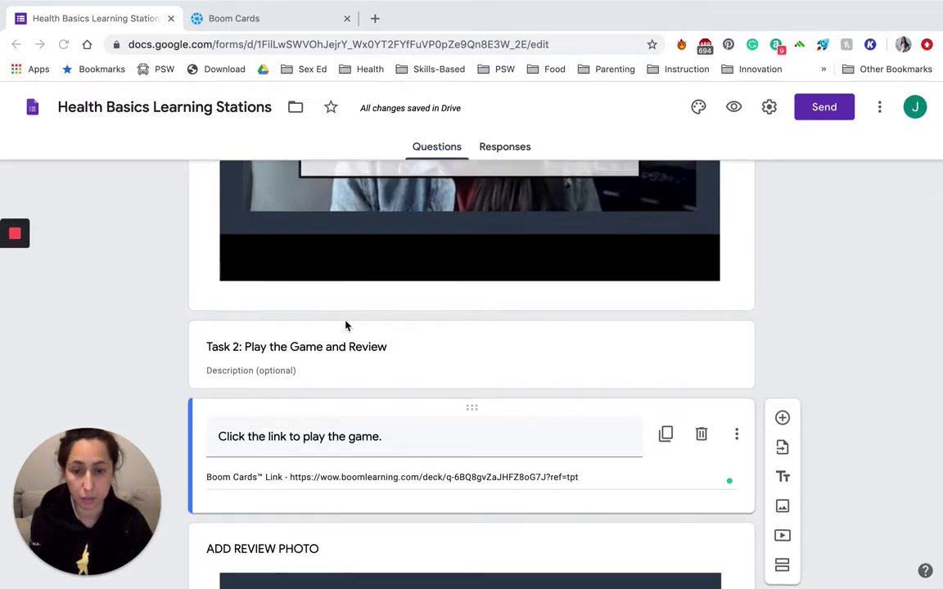
{"action": "scroll", "coordinate": [318, 339], "scroll_direction": "down", "scroll_amount": 6}
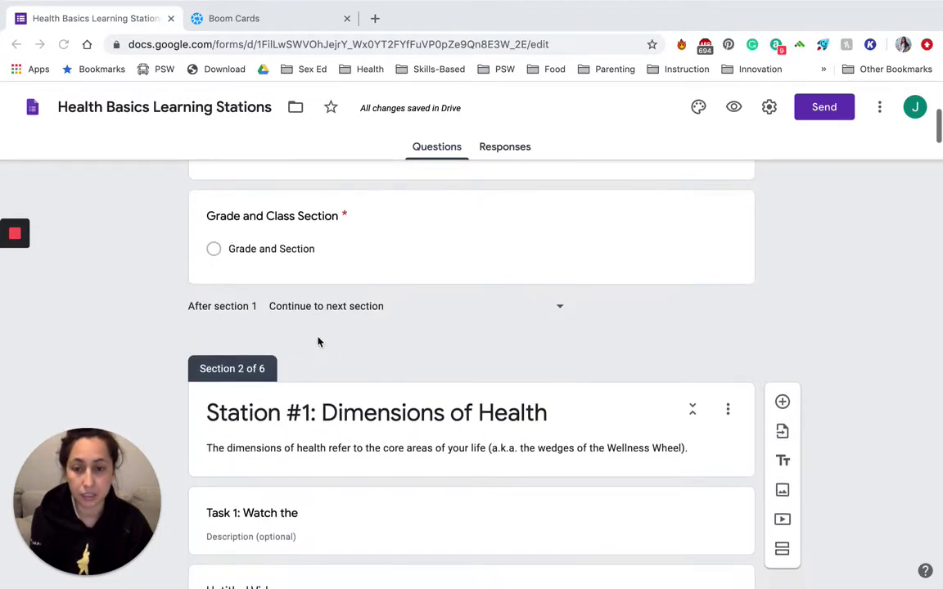
{"action": "scroll", "coordinate": [319, 428], "scroll_direction": "down", "scroll_amount": 3}
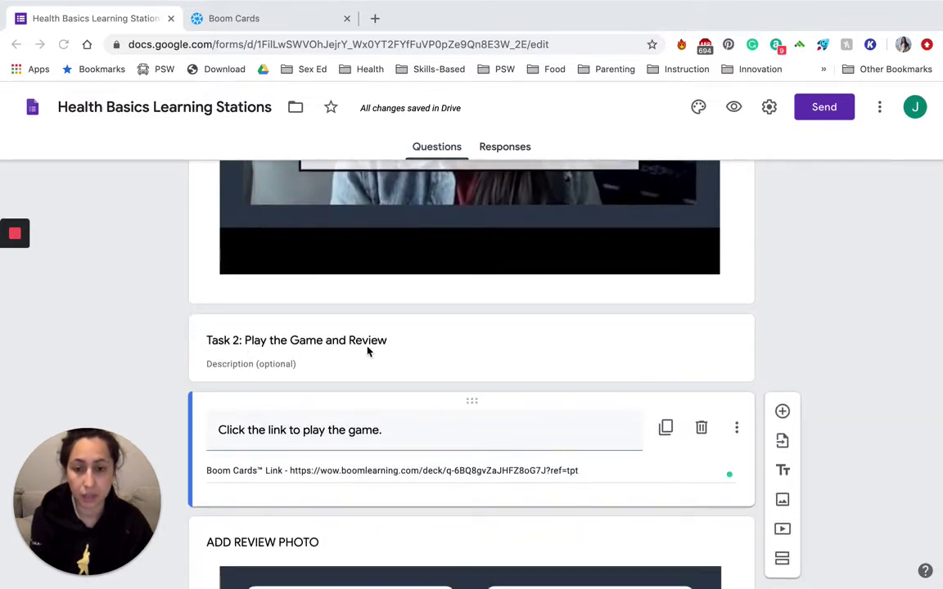
{"action": "scroll", "coordinate": [366, 351], "scroll_direction": "down", "scroll_amount": 1}
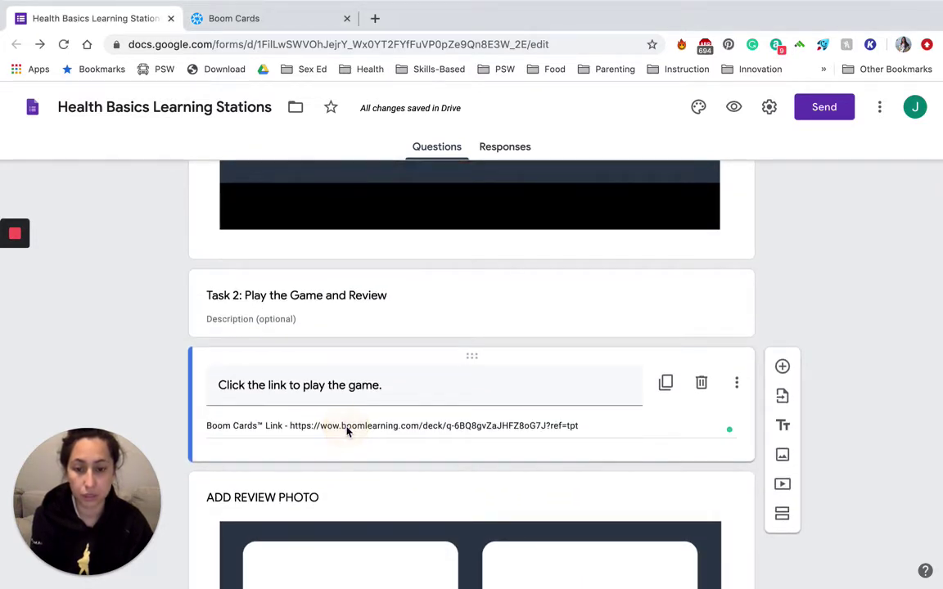
Step: Copy the Boom Cards deck URL, without its label, from the description of the "Click the link to play the game." item
{"action": "triple_click", "coordinate": [586, 424]}
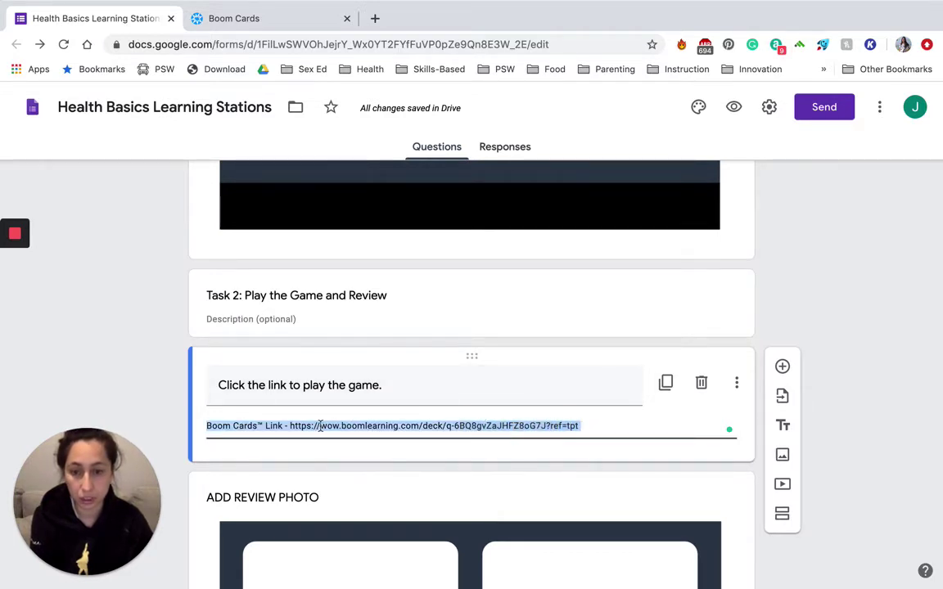
{"action": "left_click", "coordinate": [292, 426]}
{"action": "left_click_drag", "start_coordinate": [292, 426], "coordinate": [581, 426]}
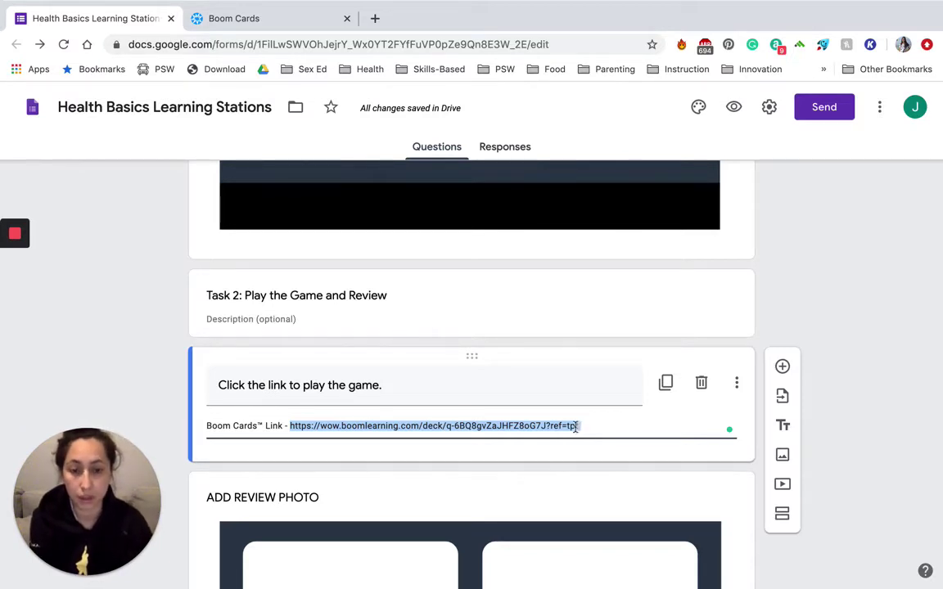
{"action": "right_click", "coordinate": [540, 426]}
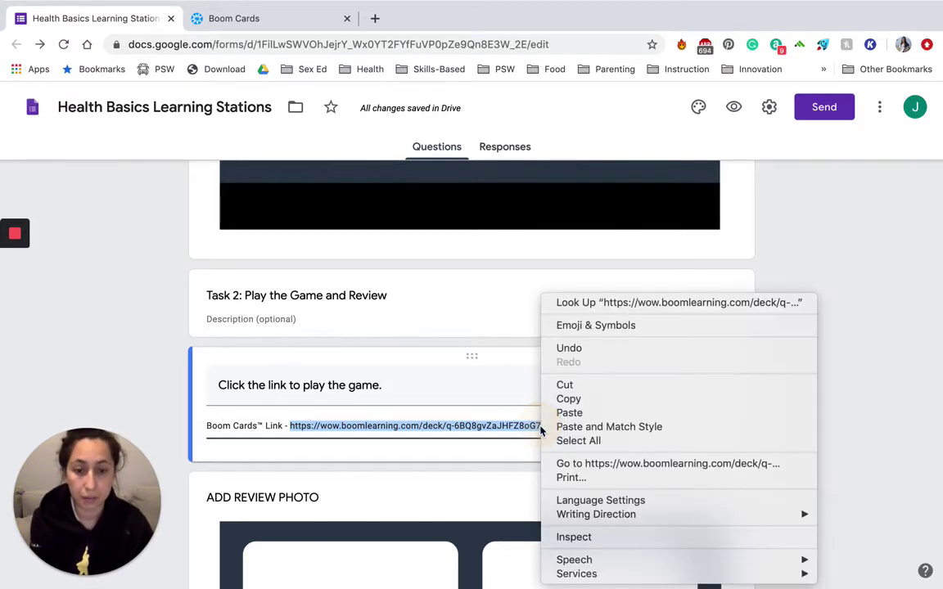
{"action": "left_click", "coordinate": [571, 404]}
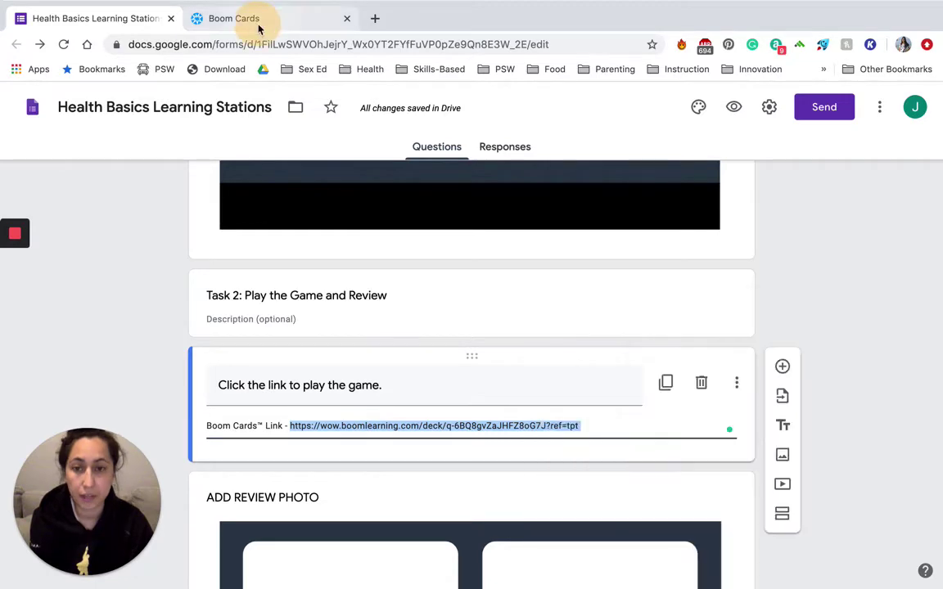
Step: Load the copied deck link in a new browser tab and close the existing Boom Cards account tab
{"action": "left_click", "coordinate": [258, 21]}
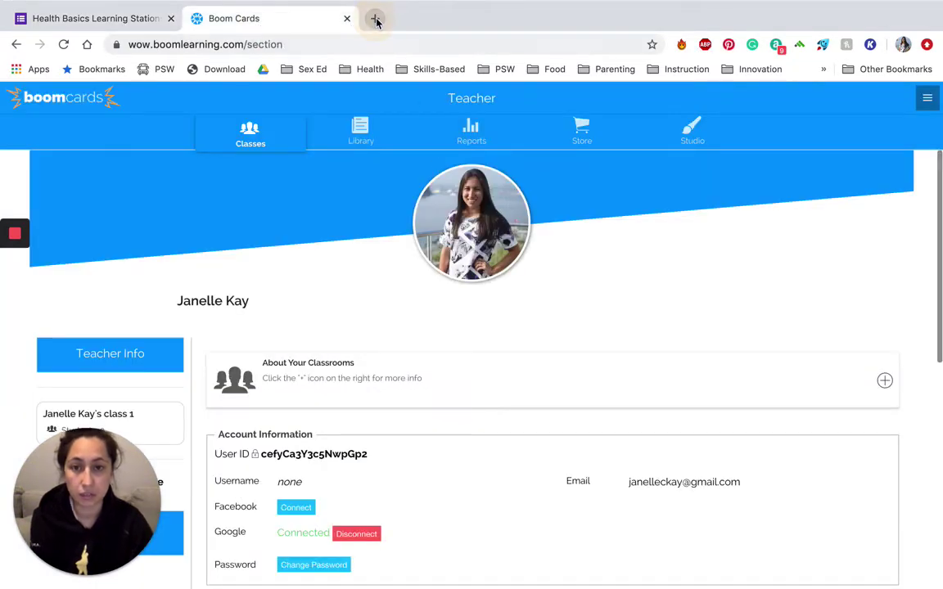
{"action": "left_click", "coordinate": [376, 19]}
{"action": "key", "text": "super+v"}
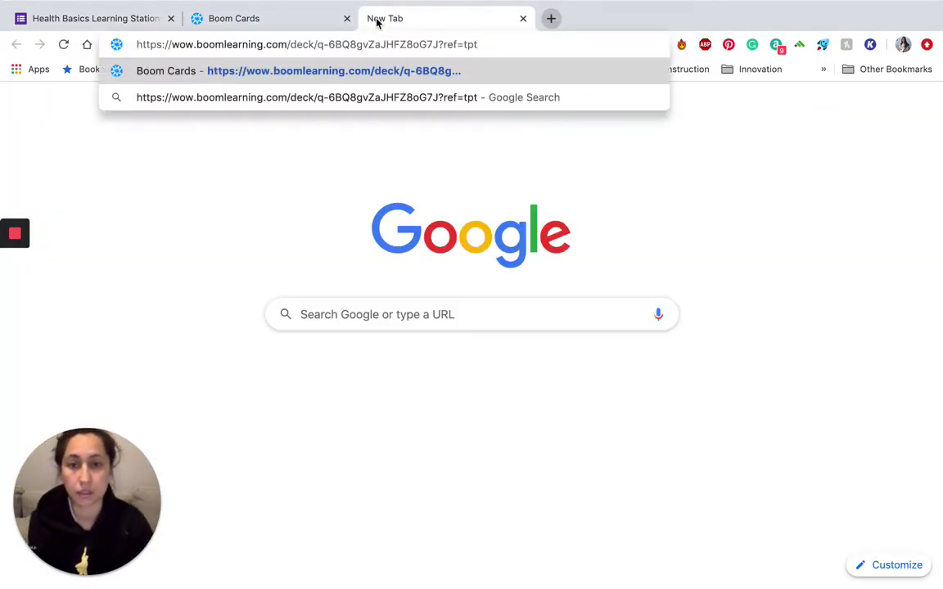
{"action": "key", "text": "Return"}
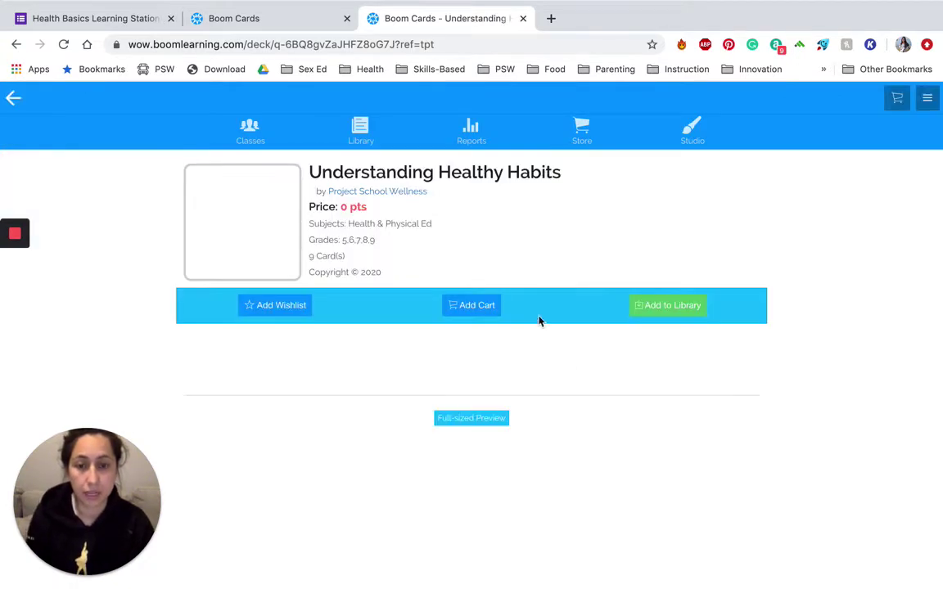
{"action": "left_click", "coordinate": [348, 19]}
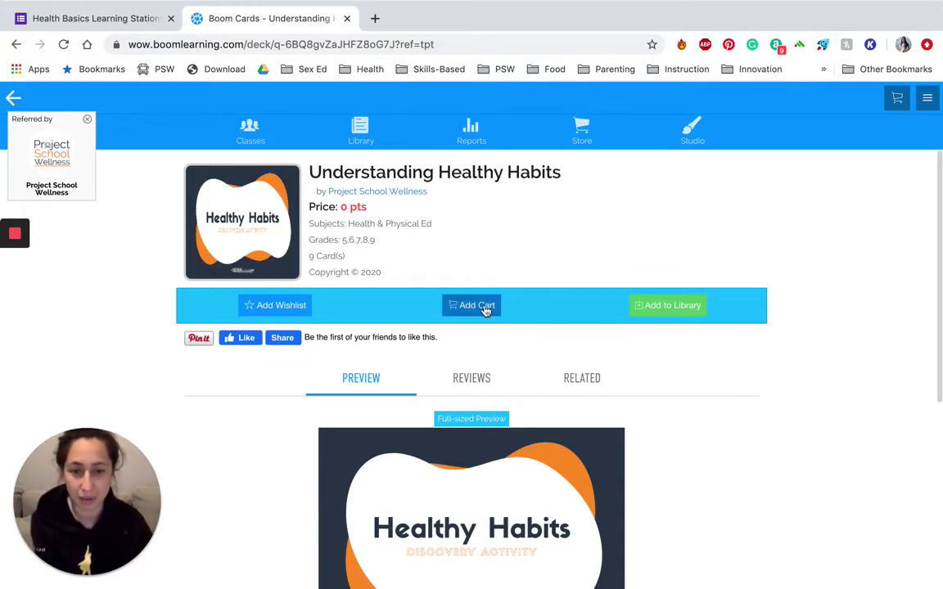
Step: Open the Dimensions of Health drag-and-drop deck from the Project School Wellness author's store page
{"action": "left_click", "coordinate": [379, 192]}
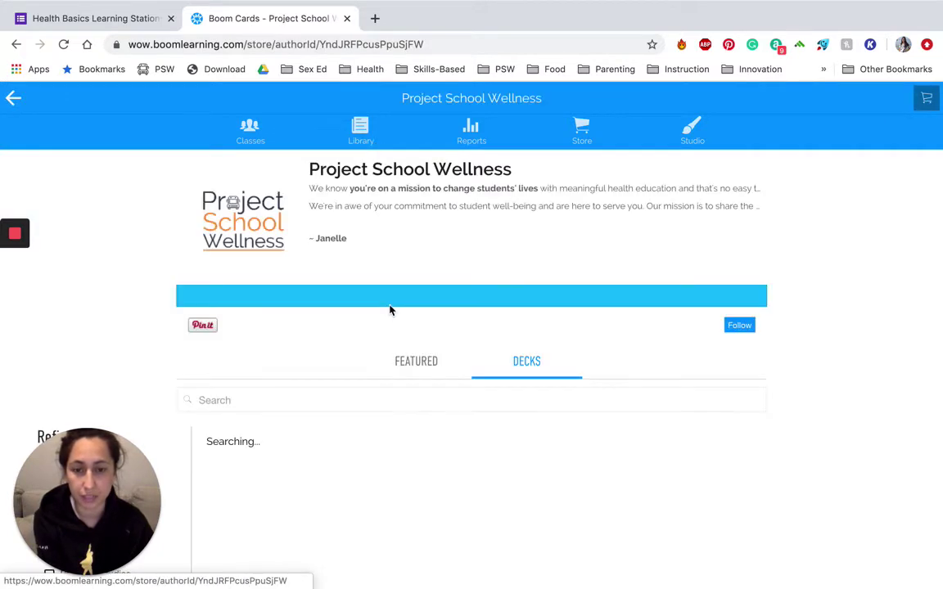
{"action": "scroll", "coordinate": [389, 310], "scroll_direction": "down", "scroll_amount": 2}
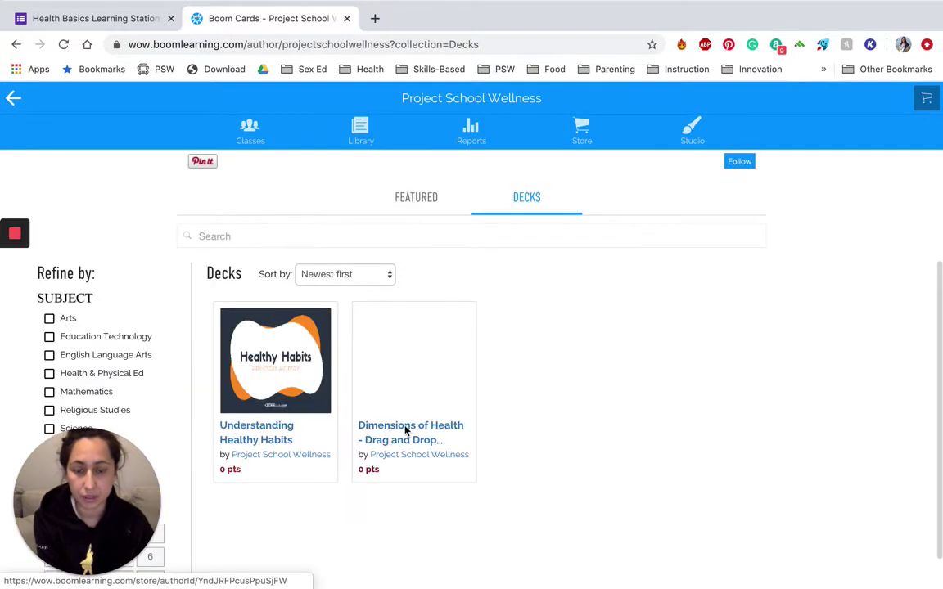
{"action": "left_click", "coordinate": [391, 432]}
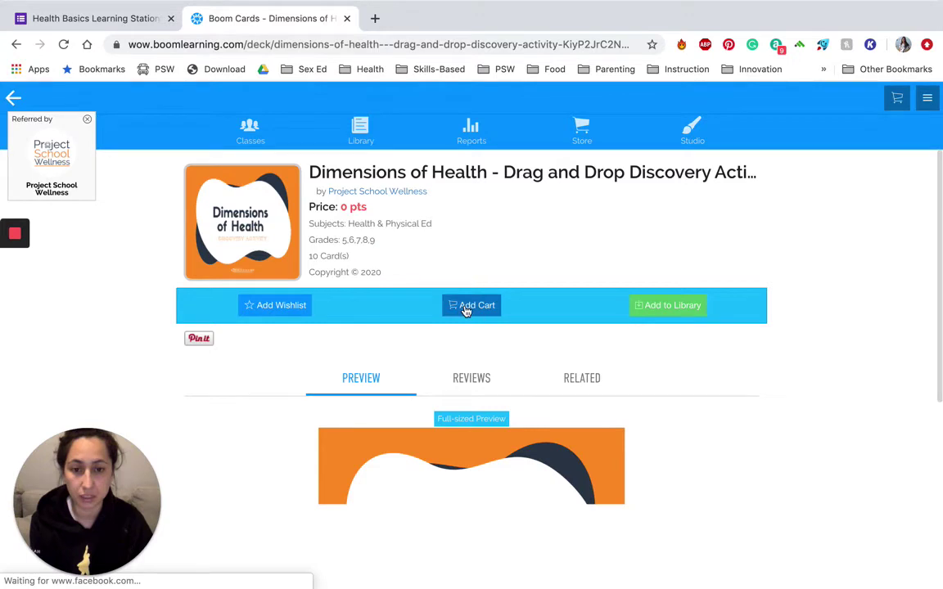
Step: Add the Dimensions of Health deck to the cart and complete its purchase for 0 points
{"action": "left_click", "coordinate": [465, 308]}
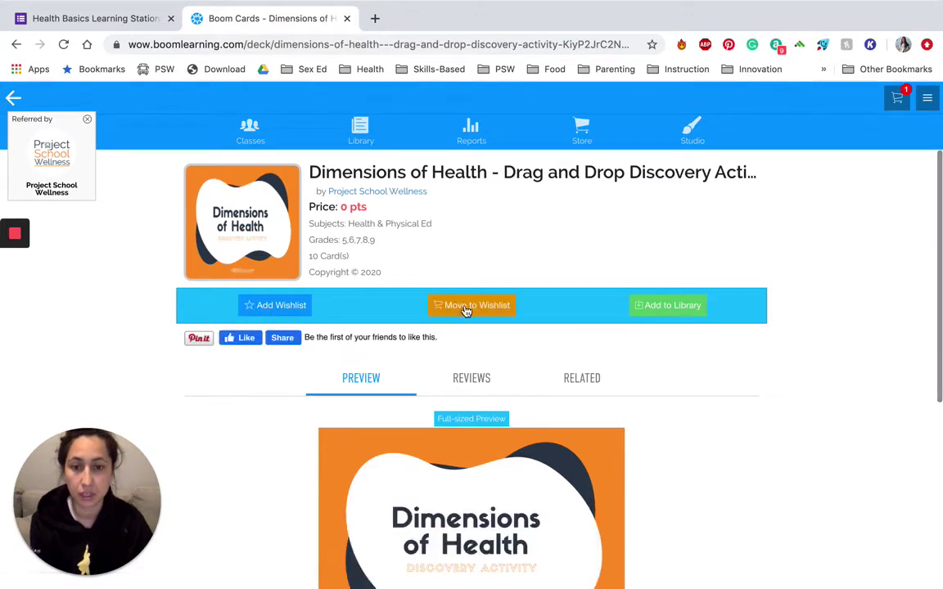
{"action": "left_click", "coordinate": [898, 101]}
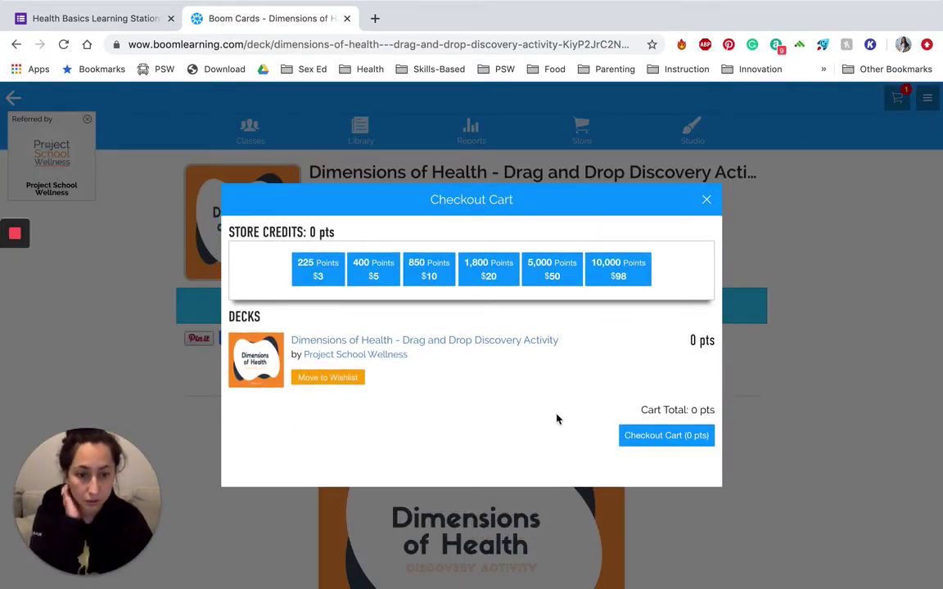
{"action": "left_click", "coordinate": [623, 435]}
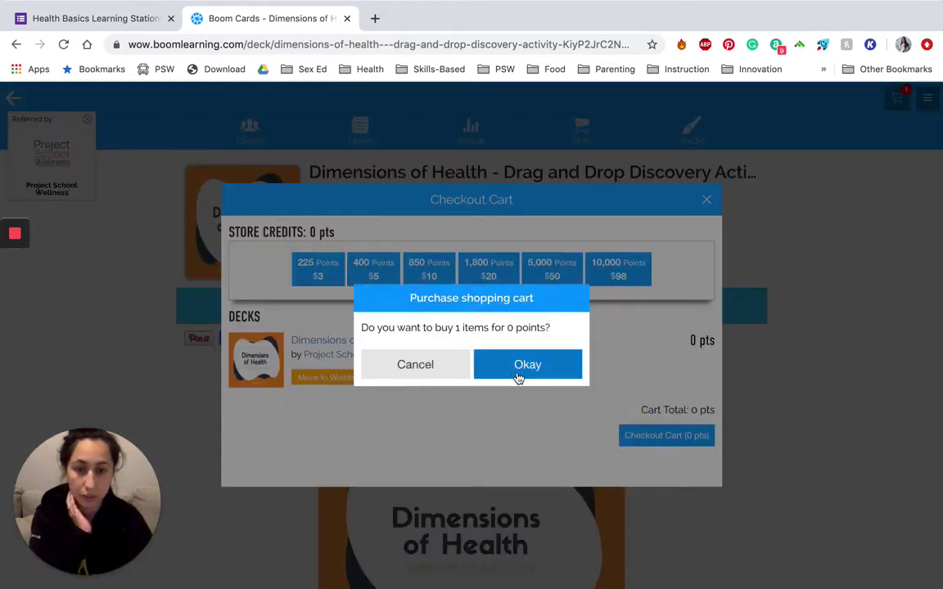
{"action": "left_click", "coordinate": [514, 370]}
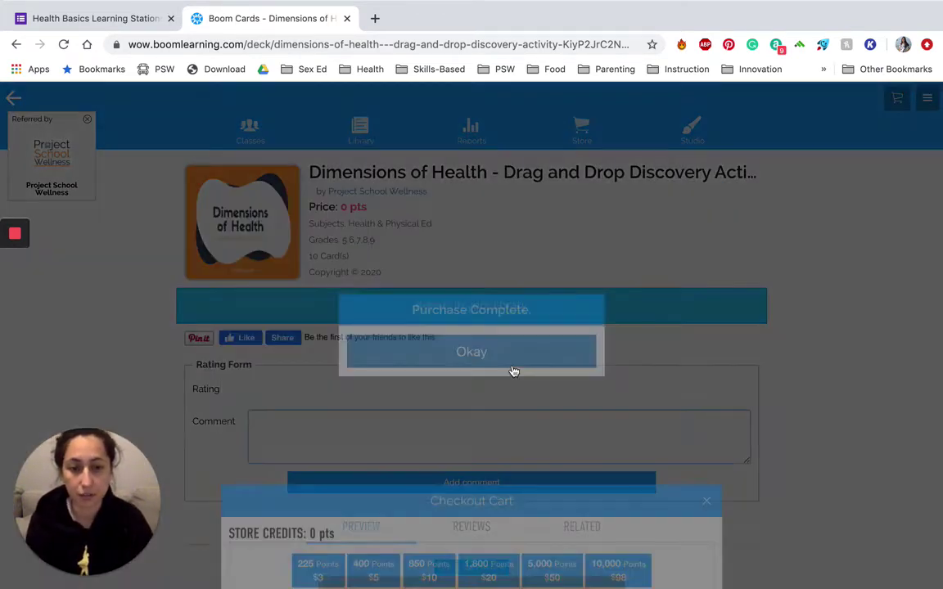
{"action": "left_click", "coordinate": [491, 358]}
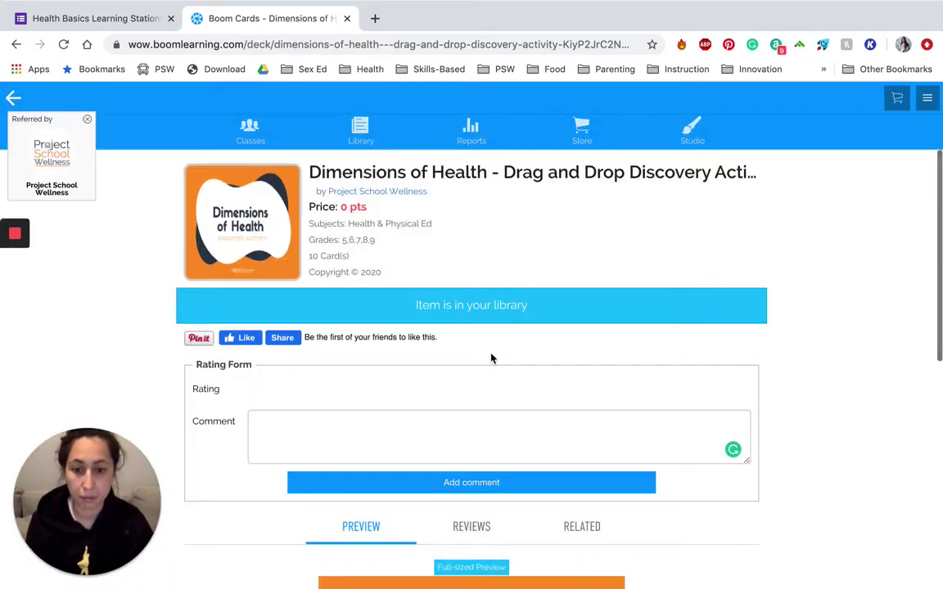
Step: Generate a new Fast Pin for the Dimensions of Health deck in the Boom Cards library
{"action": "scroll", "coordinate": [492, 358], "scroll_direction": "down", "scroll_amount": 3}
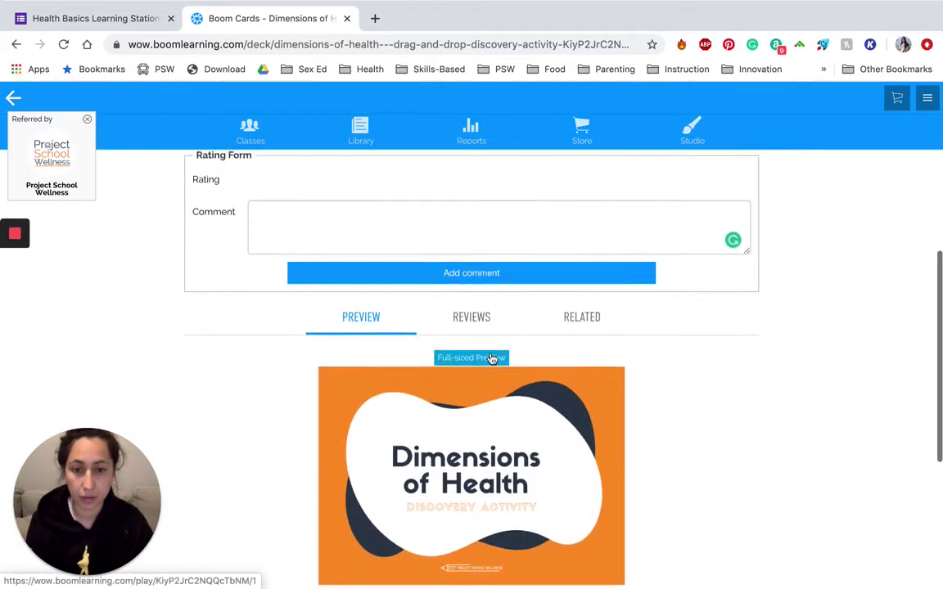
{"action": "scroll", "coordinate": [492, 357], "scroll_direction": "up", "scroll_amount": 2}
{"action": "left_click", "coordinate": [361, 131]}
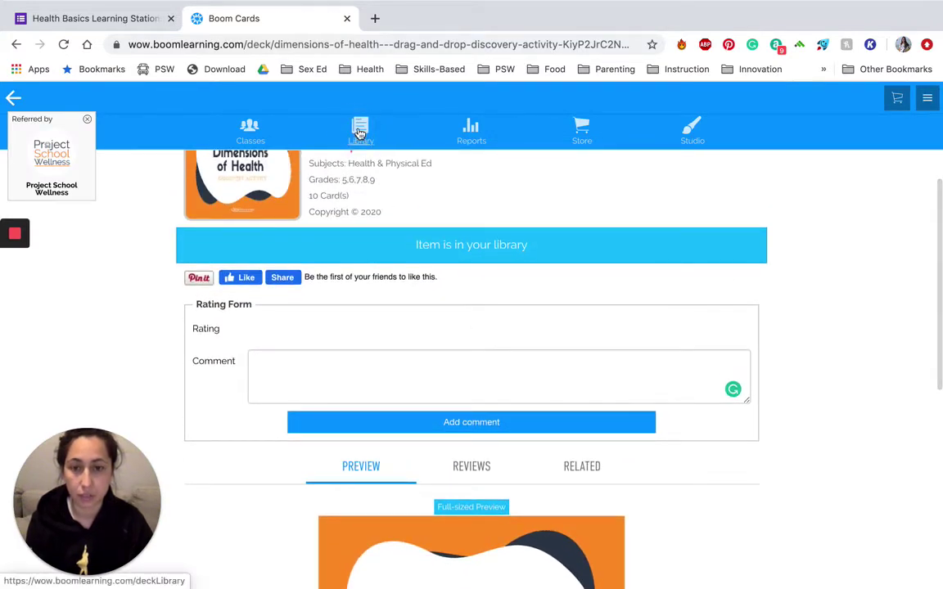
{"action": "scroll", "coordinate": [360, 490], "scroll_direction": "down", "scroll_amount": 2}
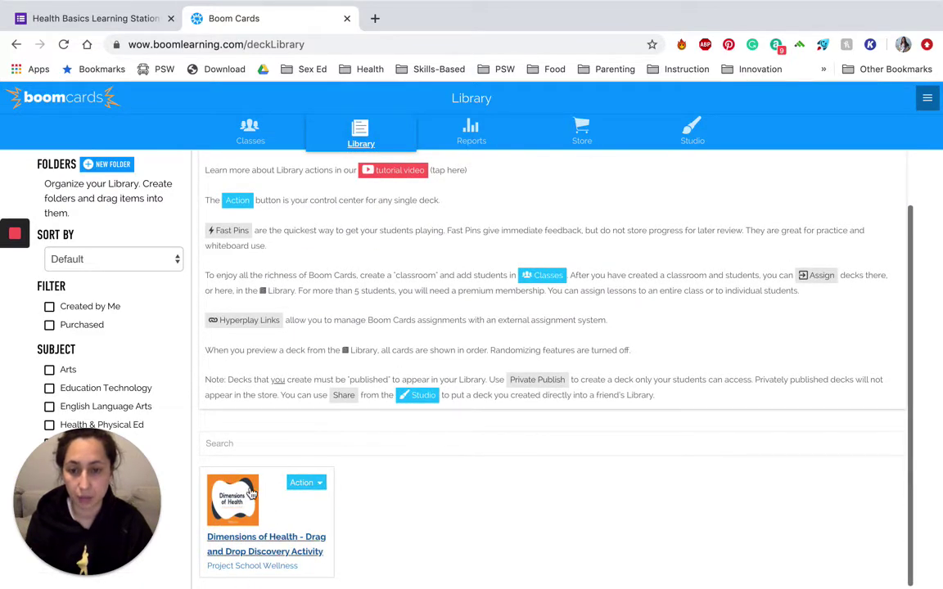
{"action": "left_click", "coordinate": [316, 486]}
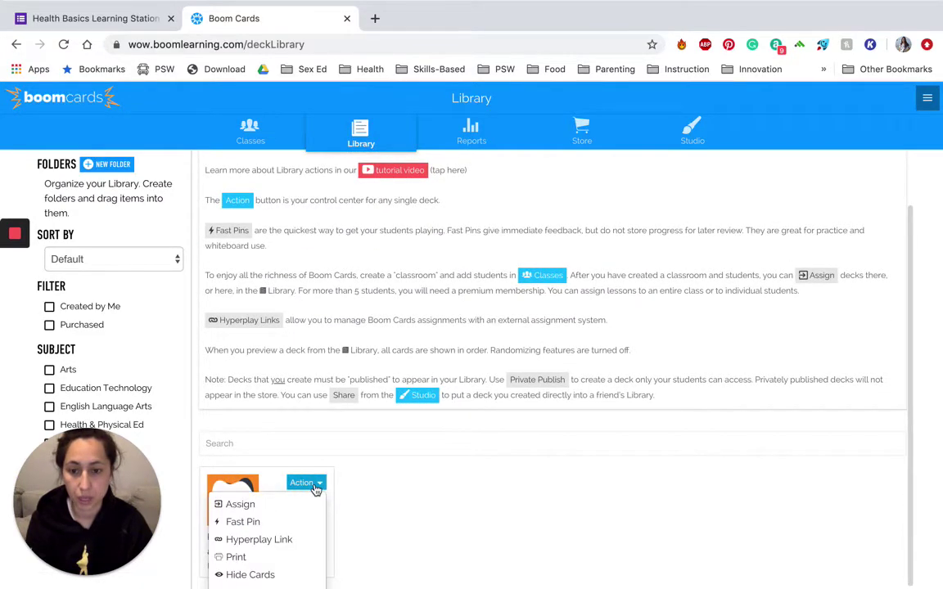
{"action": "scroll", "coordinate": [316, 489], "scroll_direction": "down", "scroll_amount": 3}
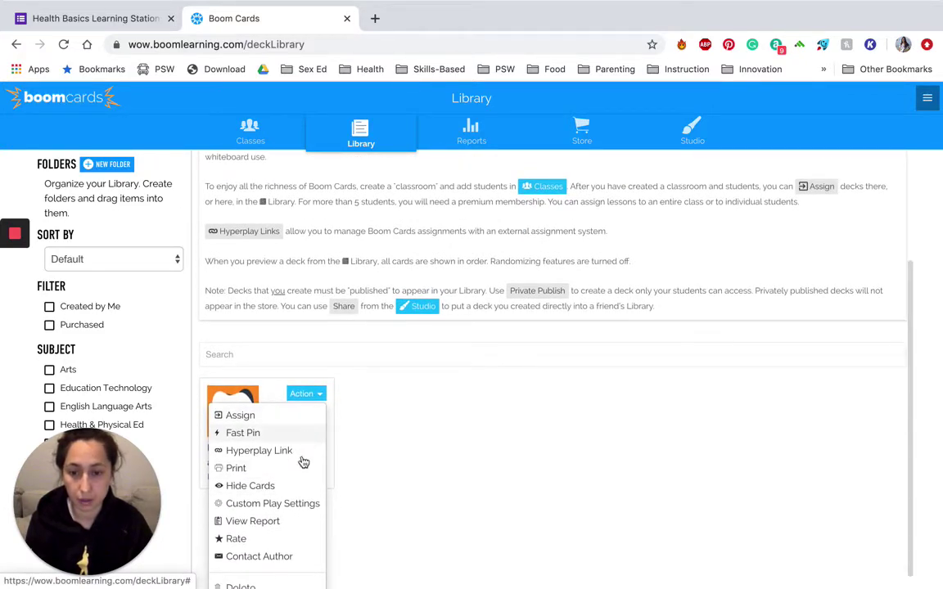
{"action": "left_click", "coordinate": [259, 439]}
{"action": "left_click", "coordinate": [476, 386]}
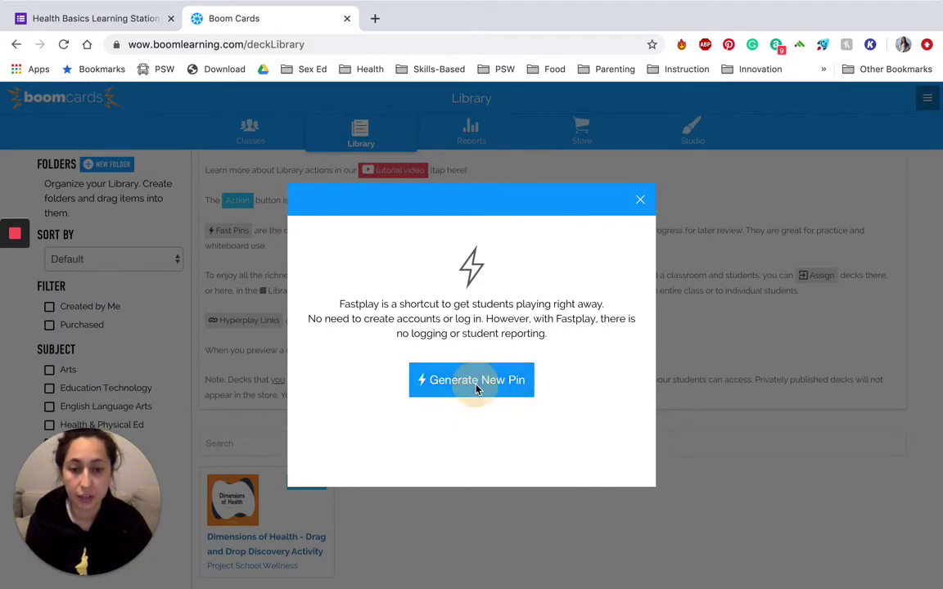
Step: Copy the student Fastplay link shown with the generated pin
{"action": "left_click_drag", "start_coordinate": [514, 375], "coordinate": [438, 373]}
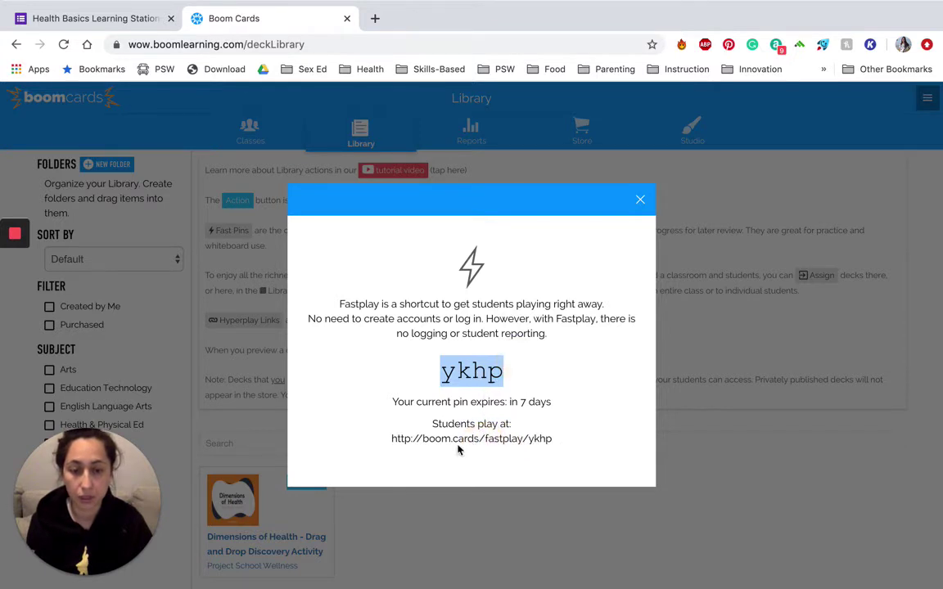
{"action": "left_click_drag", "start_coordinate": [391, 440], "coordinate": [550, 441]}
{"action": "right_click", "coordinate": [524, 442]}
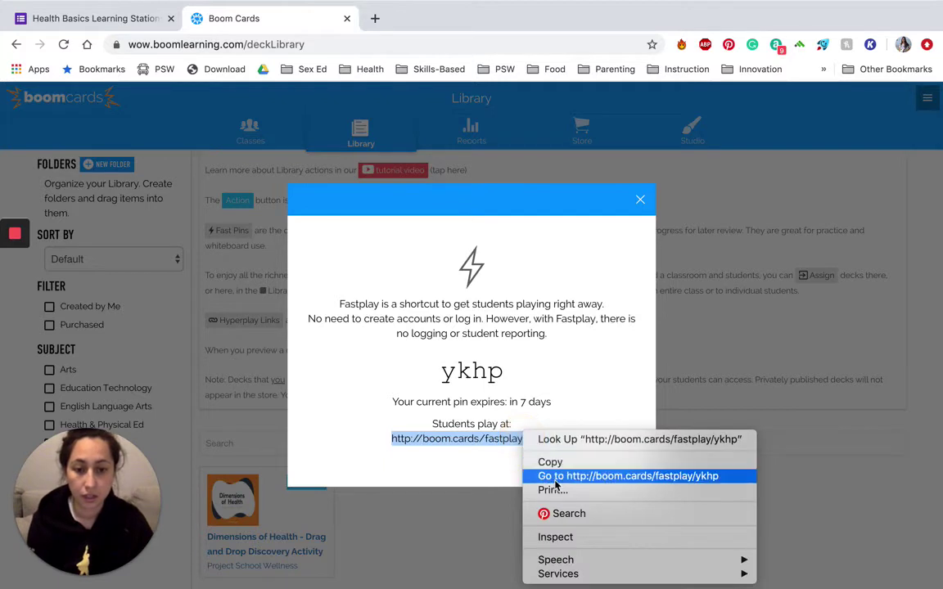
{"action": "left_click", "coordinate": [550, 461]}
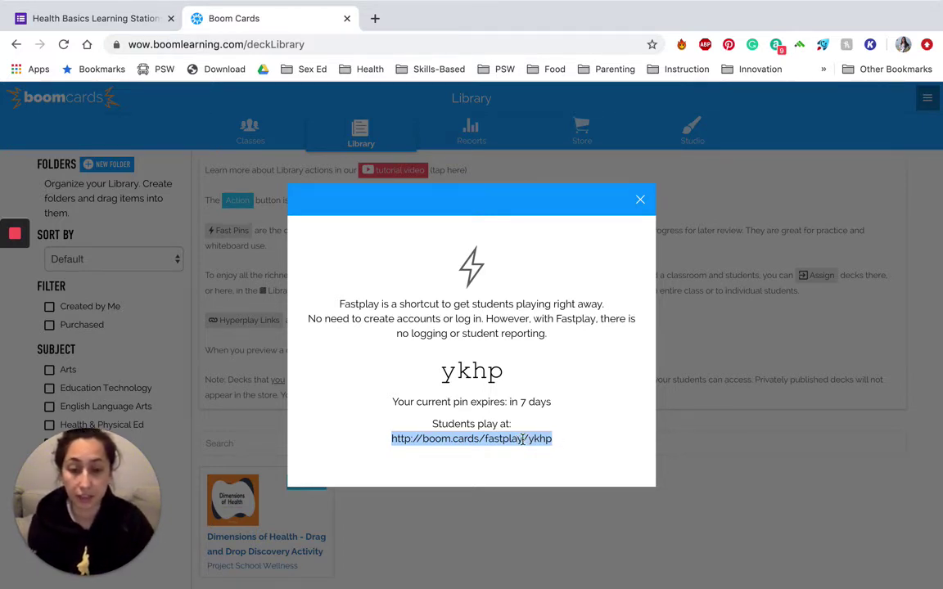
{"action": "right_click", "coordinate": [522, 439]}
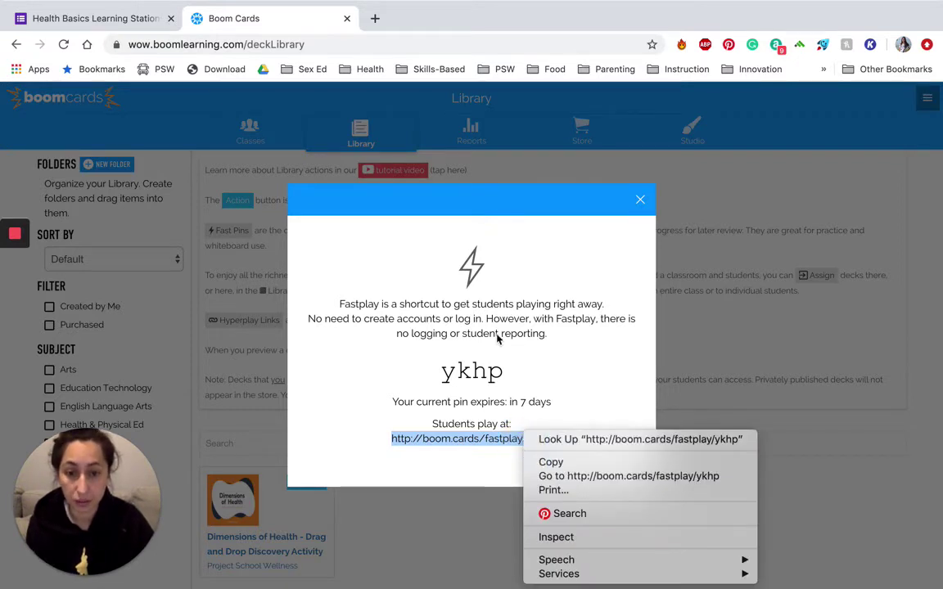
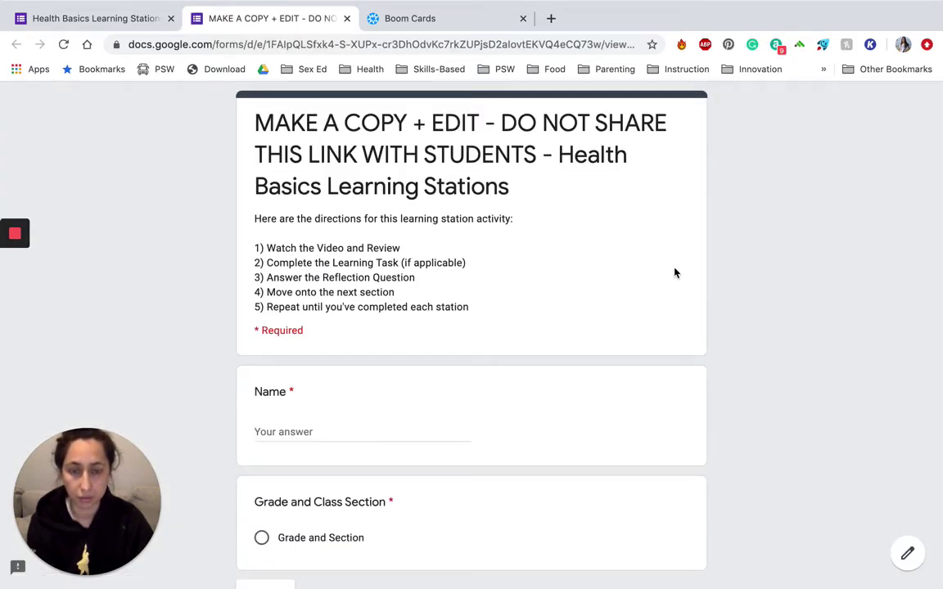
Step: Fill in the respondent's name, choose the Grade and Section option, and continue to Station #1: Dimensions of Health
{"action": "scroll", "coordinate": [675, 273], "scroll_direction": "down", "scroll_amount": 2}
{"action": "scroll", "coordinate": [351, 306], "scroll_direction": "down", "scroll_amount": 1}
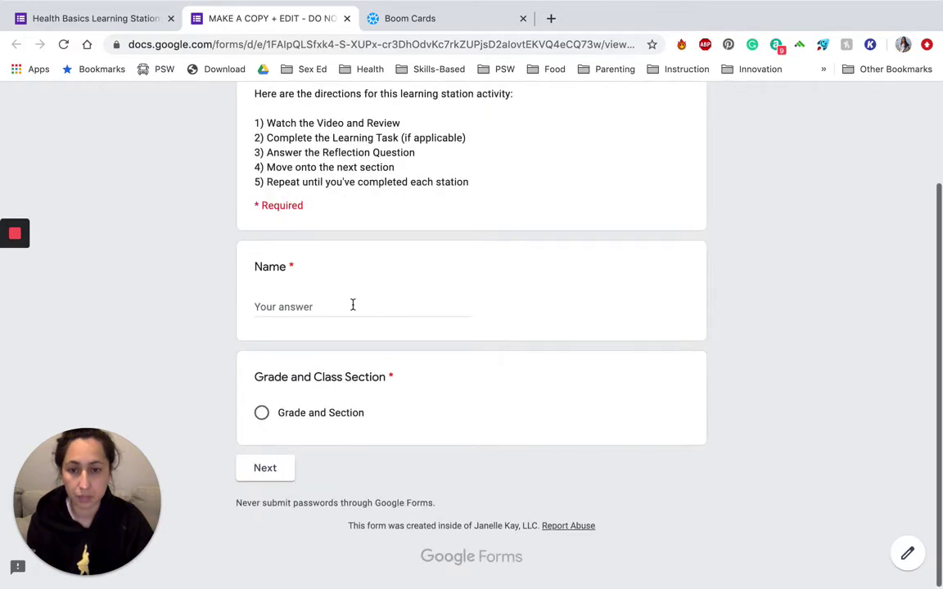
{"action": "left_click", "coordinate": [351, 306]}
{"action": "type", "text": "Janelle"}
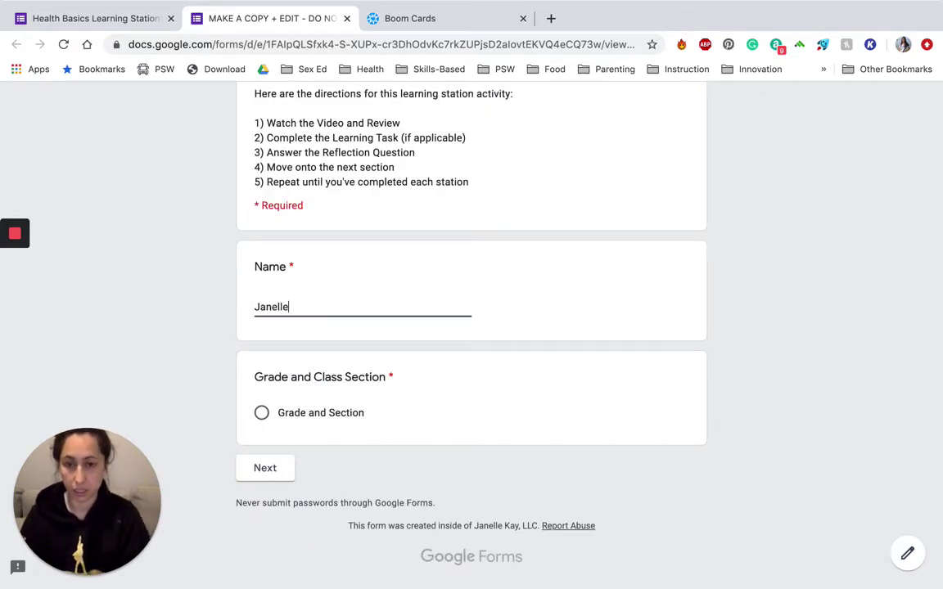
{"action": "left_click", "coordinate": [261, 413]}
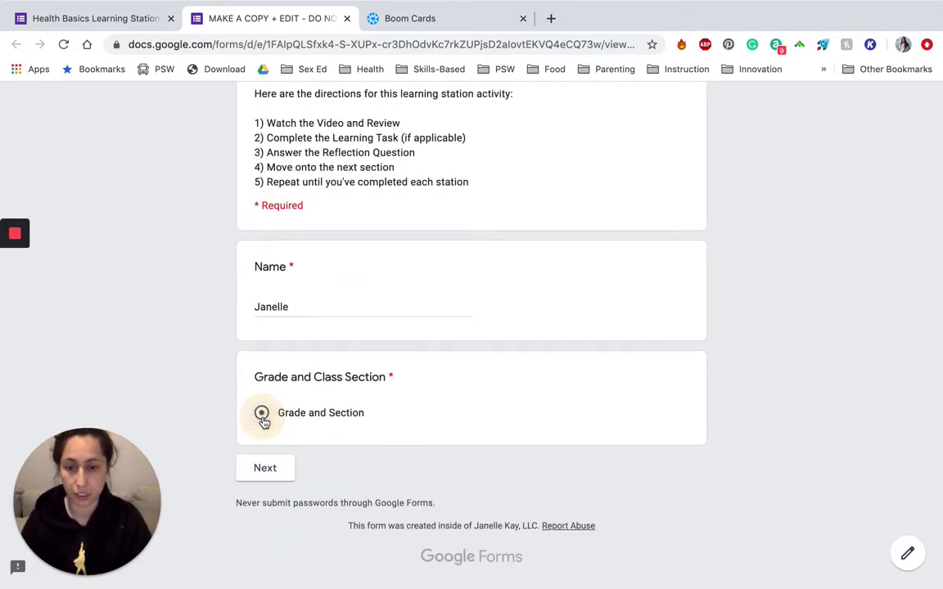
{"action": "left_click", "coordinate": [273, 475]}
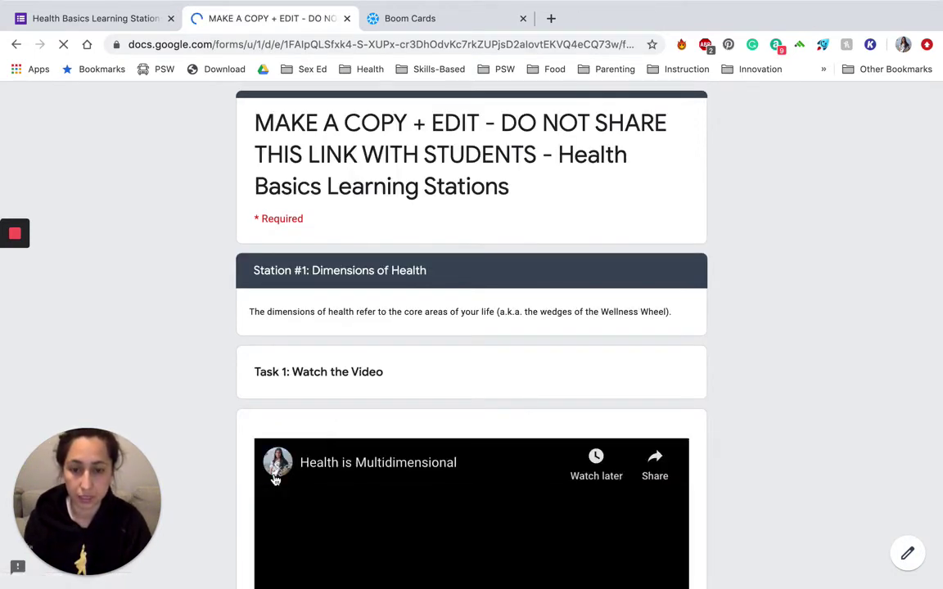
Step: Open the Boom Cards Fastplay link under Task 2: Play the Game and Review
{"action": "scroll", "coordinate": [418, 379], "scroll_direction": "down", "scroll_amount": 3}
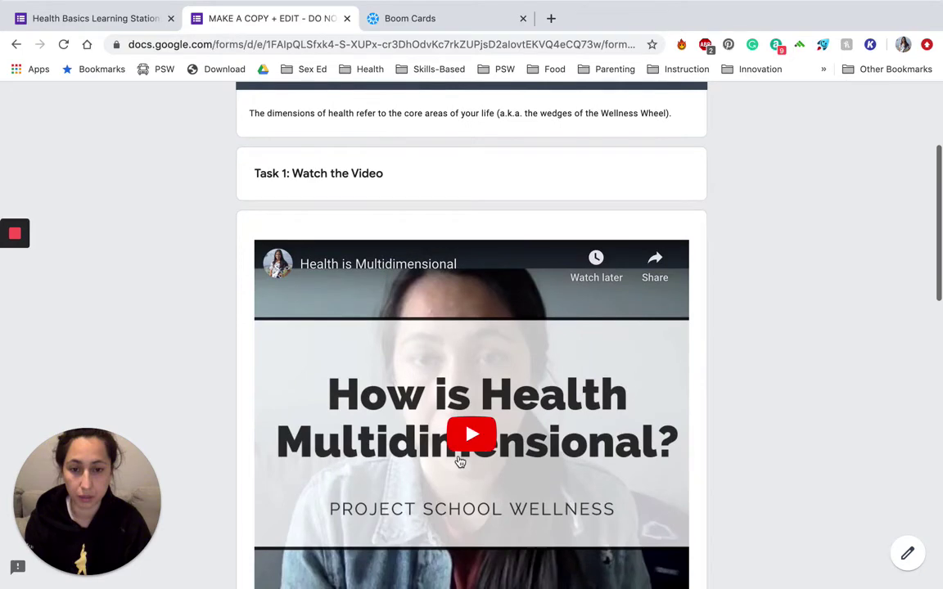
{"action": "scroll", "coordinate": [460, 462], "scroll_direction": "down", "scroll_amount": 4}
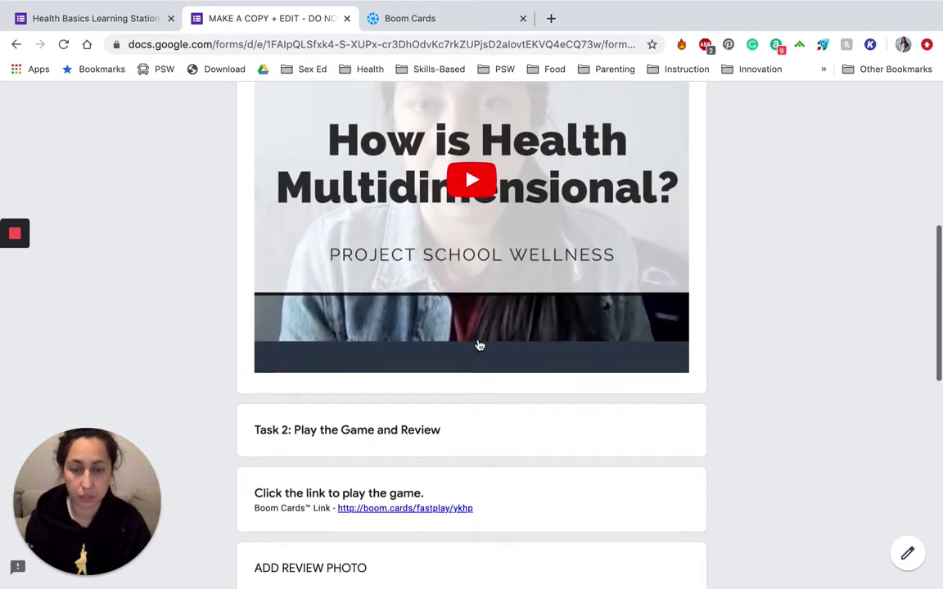
{"action": "scroll", "coordinate": [477, 346], "scroll_direction": "down", "scroll_amount": 2}
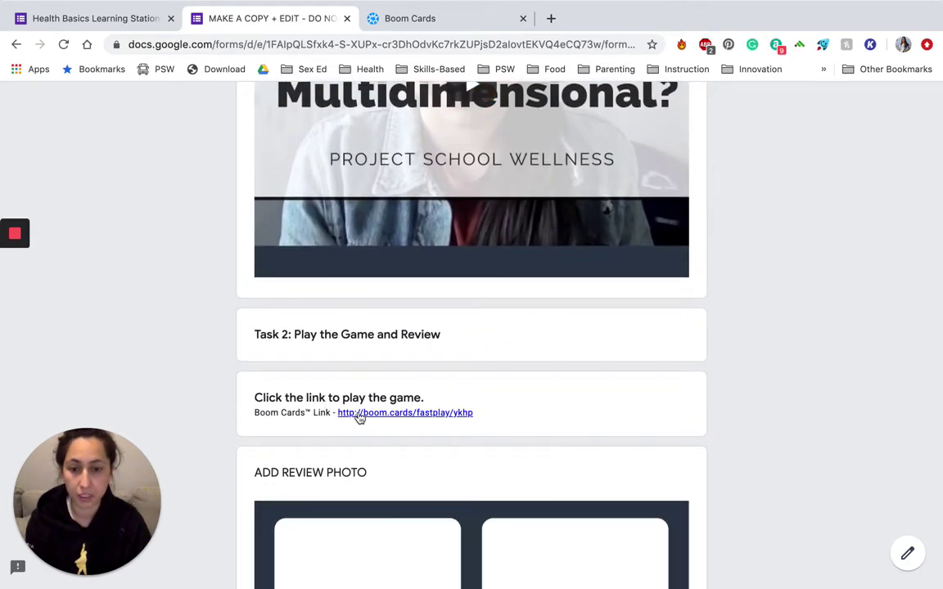
{"action": "left_click", "coordinate": [359, 416]}
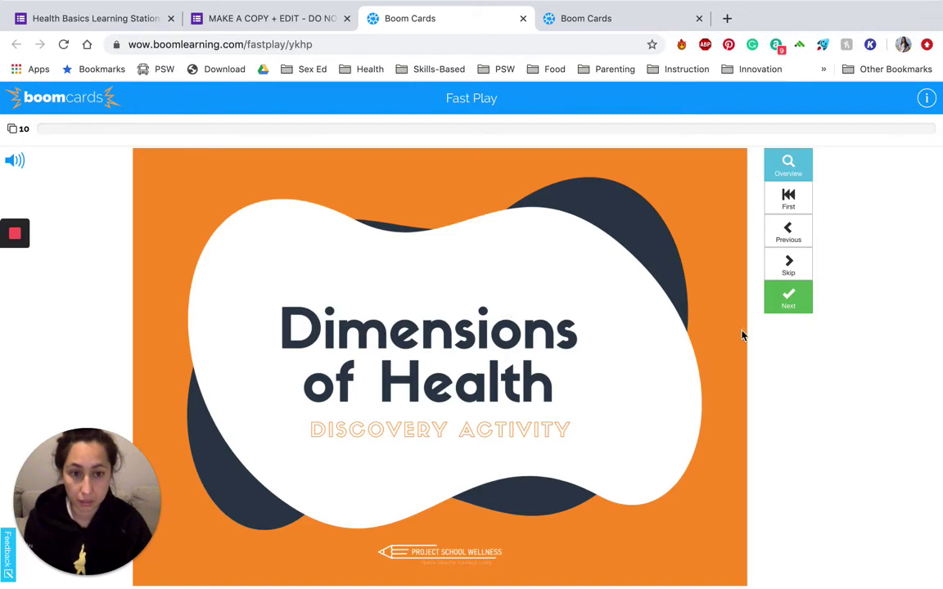
Step: Skip to the definitions card, match each description to Emotional & Mental, Physical, Financial or Occupational Health, and submit the answers
{"action": "left_click", "coordinate": [798, 268]}
{"action": "left_click", "coordinate": [794, 268]}
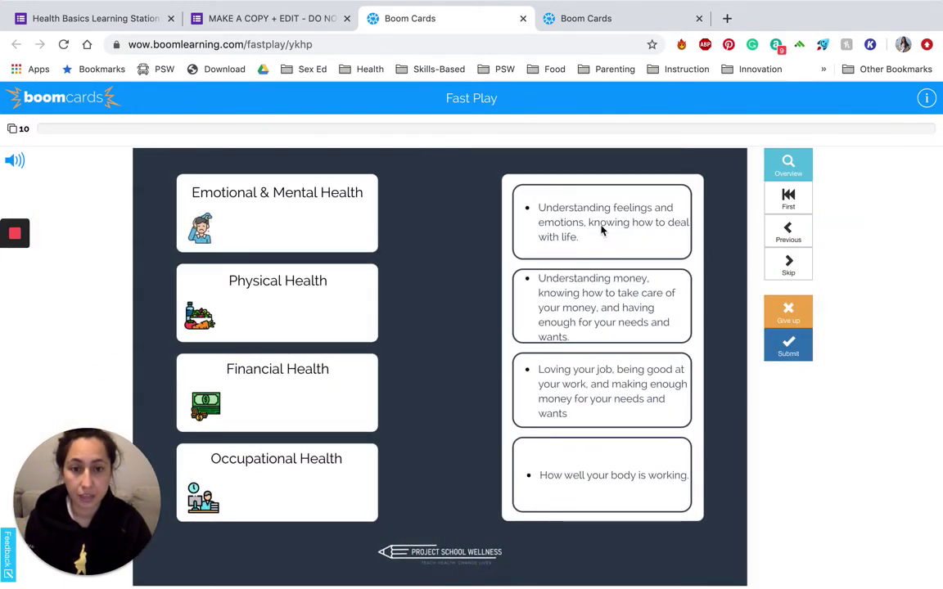
{"action": "left_click_drag", "start_coordinate": [596, 225], "coordinate": [295, 200]}
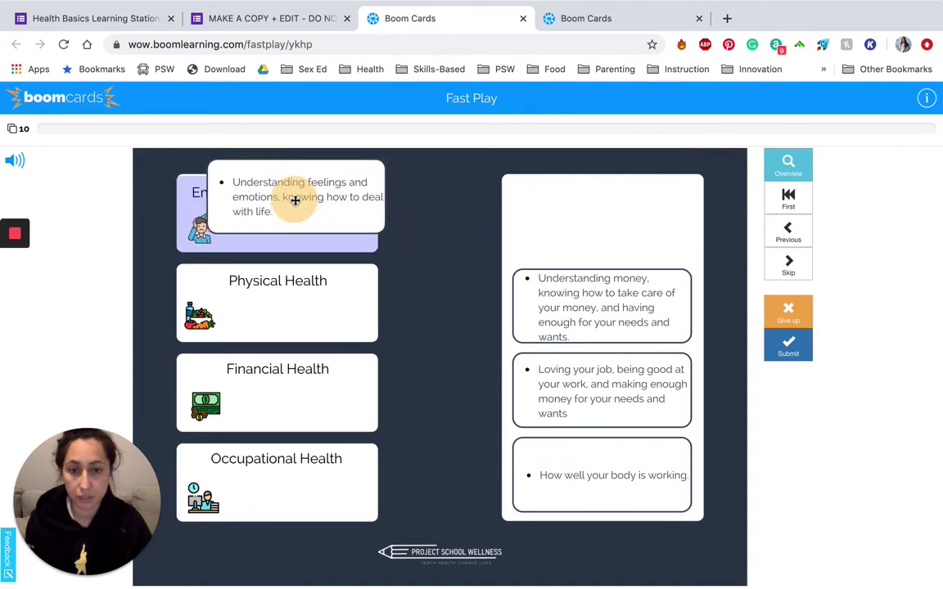
{"action": "mouse_move", "coordinate": [551, 297]}
{"action": "left_mouse_down"}
{"action": "mouse_move", "coordinate": [431, 311]}
{"action": "mouse_move", "coordinate": [292, 382]}
{"action": "left_mouse_up"}
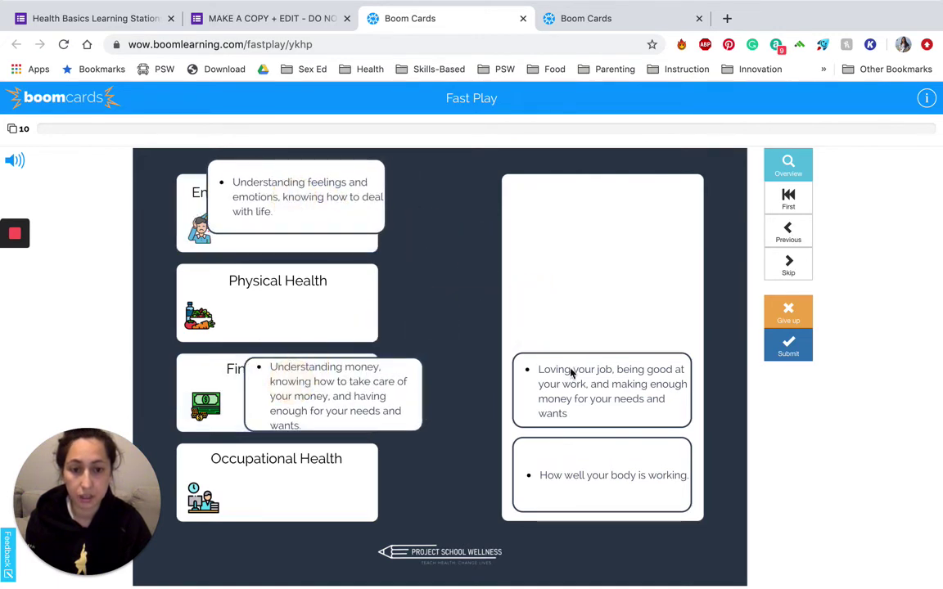
{"action": "mouse_move", "coordinate": [565, 378]}
{"action": "left_mouse_down"}
{"action": "mouse_move", "coordinate": [331, 450]}
{"action": "mouse_move", "coordinate": [313, 472]}
{"action": "left_mouse_up"}
{"action": "left_click_drag", "start_coordinate": [601, 474], "coordinate": [307, 317]}
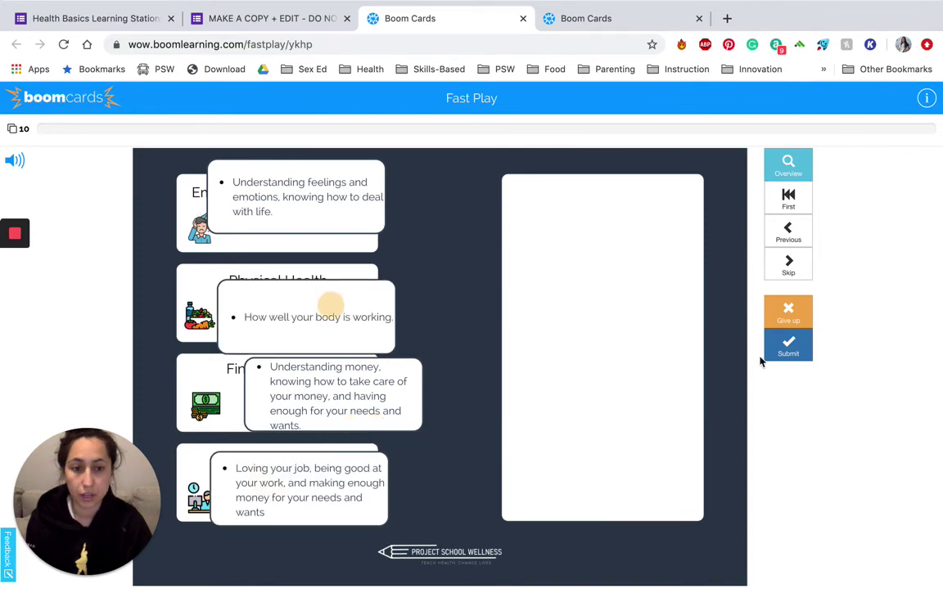
{"action": "left_click", "coordinate": [789, 348]}
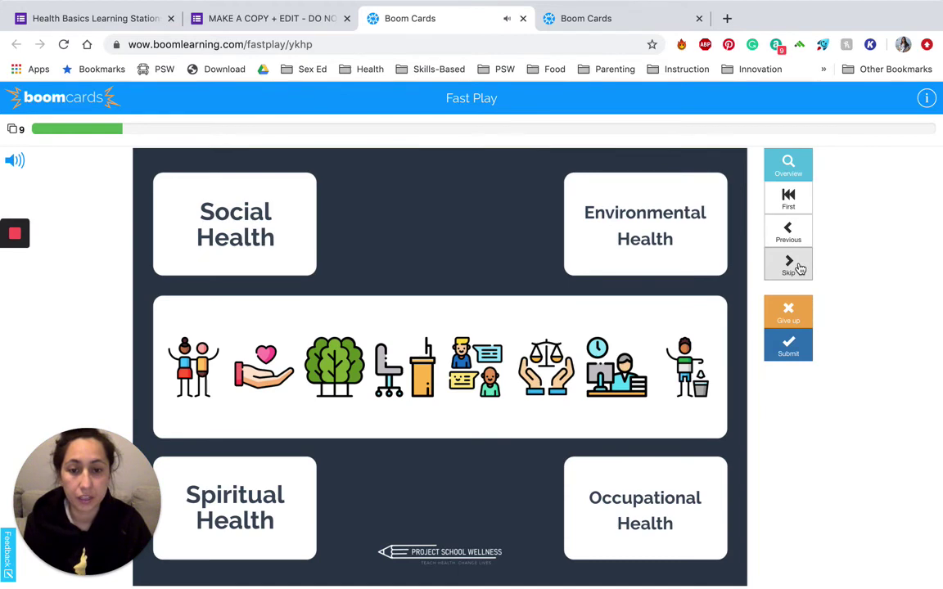
Step: Skip through the remaining Dimensions of Health cards to the closing Great Job! card
{"action": "left_click", "coordinate": [800, 269]}
{"action": "left_click", "coordinate": [800, 268]}
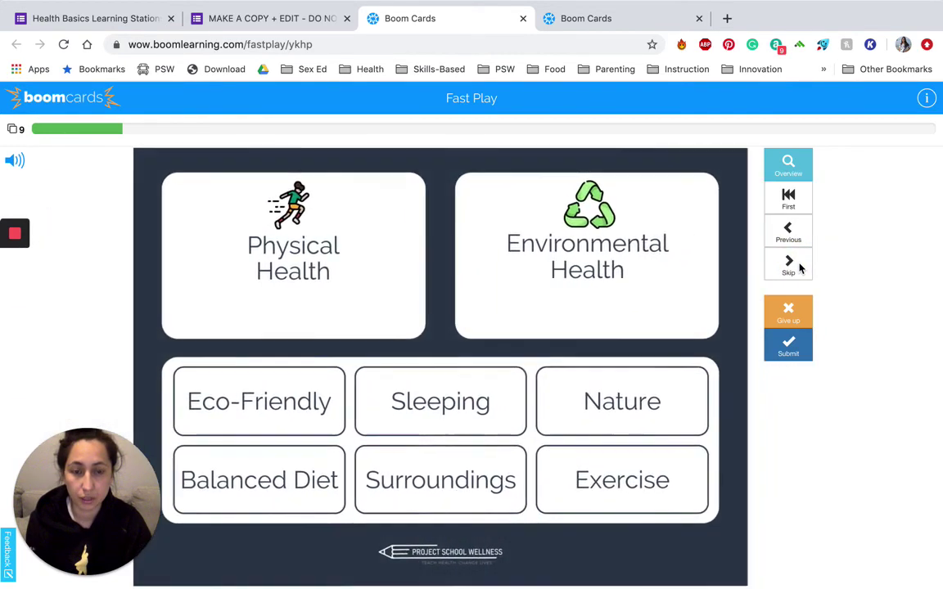
{"action": "left_click", "coordinate": [800, 268]}
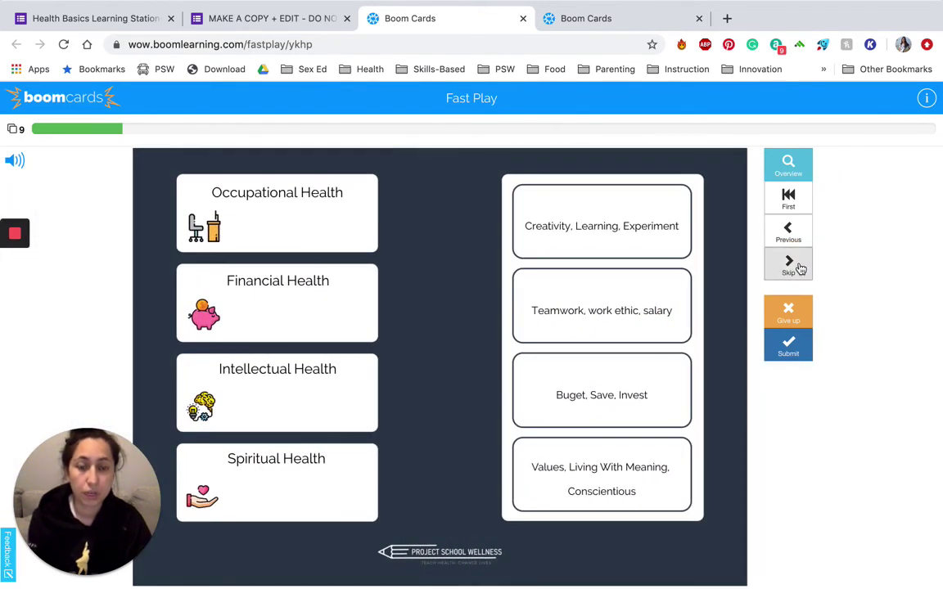
{"action": "left_click", "coordinate": [800, 269]}
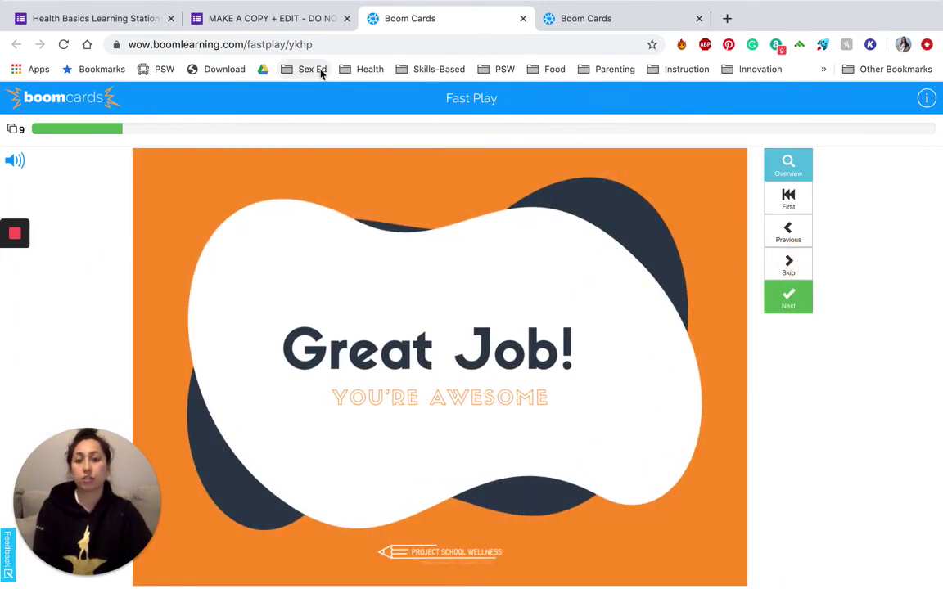
Step: Return to the Health Basics Learning Stations form editor and go to the beginning of Section 1
{"action": "left_click", "coordinate": [311, 23]}
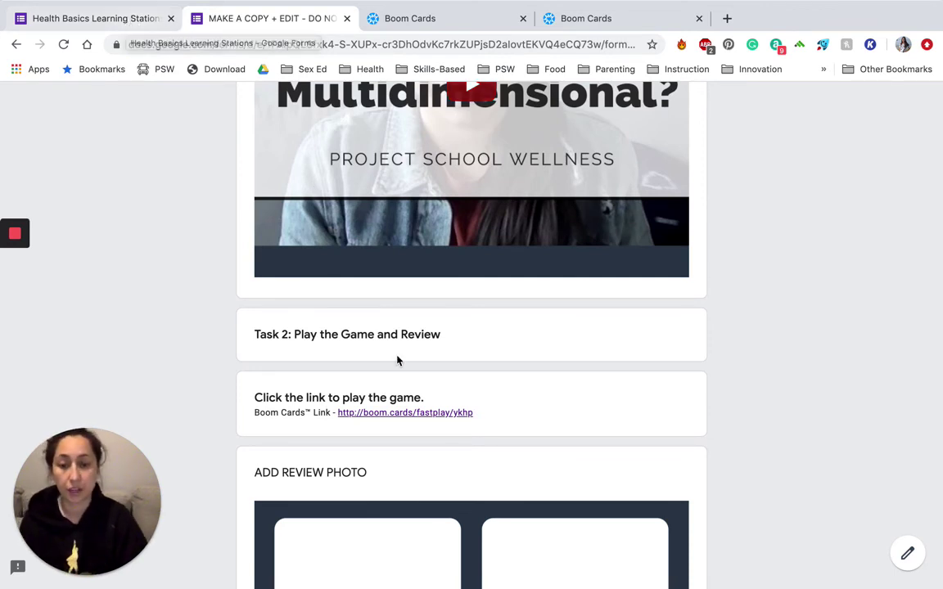
{"action": "left_click", "coordinate": [137, 24]}
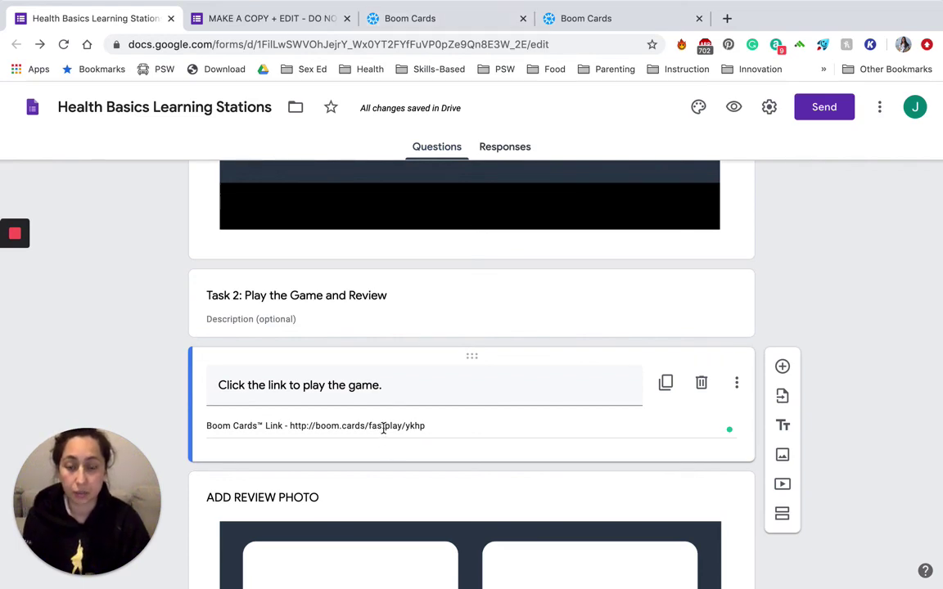
{"action": "scroll", "coordinate": [297, 316], "scroll_direction": "up", "scroll_amount": 15}
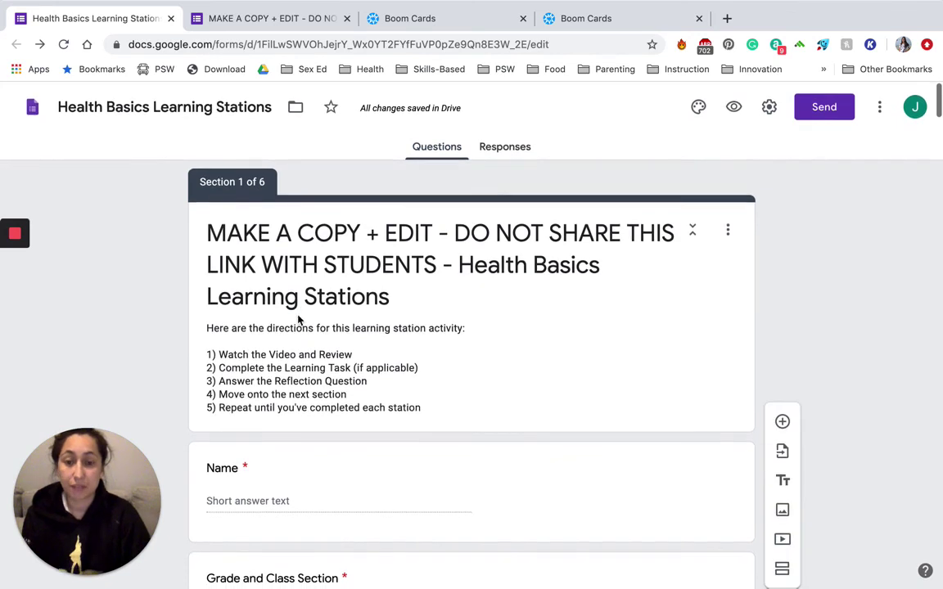